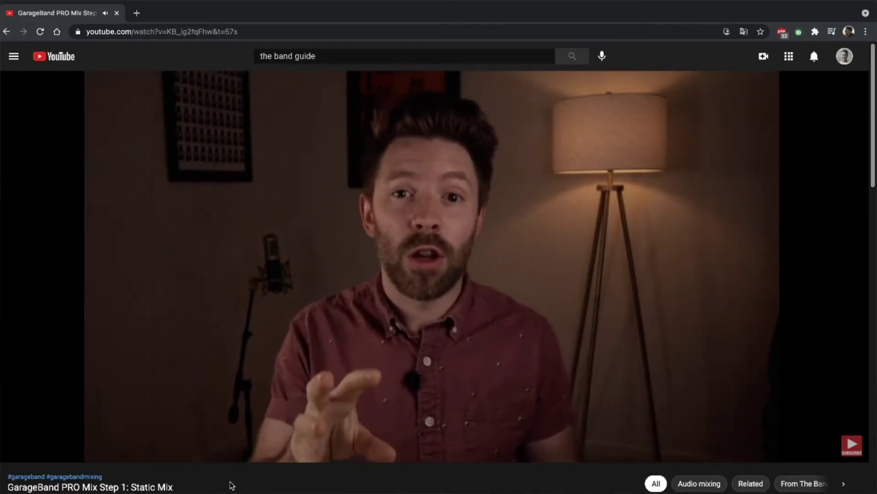
Subscribe to The Band Guide channel from the GarageBand static mix video, and pause the video
mouse_move(73, 452)
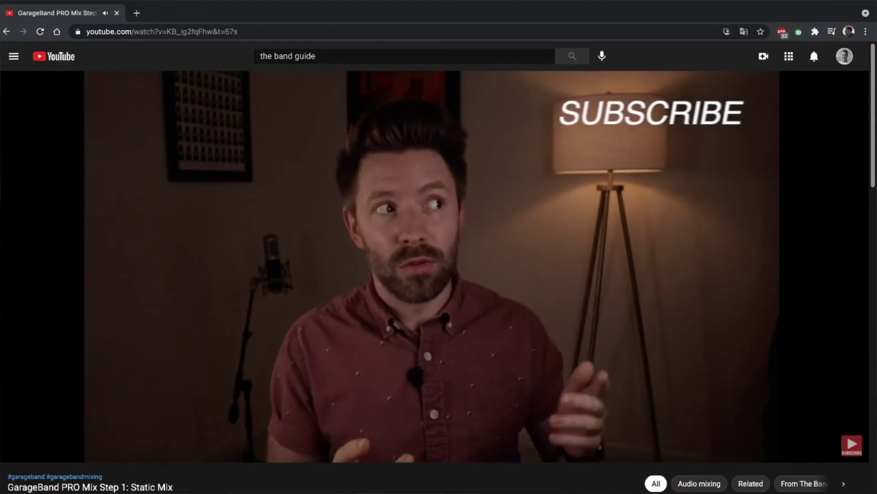
scroll(439, 274, down, 2)
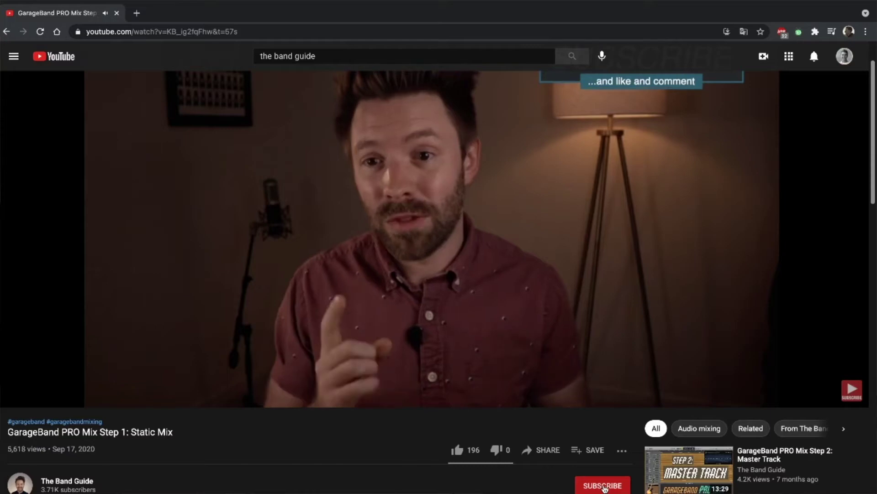
click(597, 487)
scroll(594, 457, up, 2)
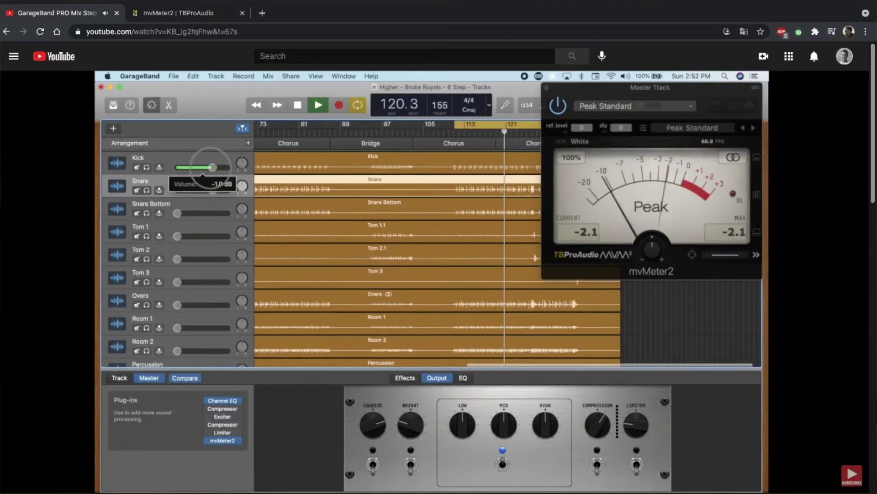
key(space)
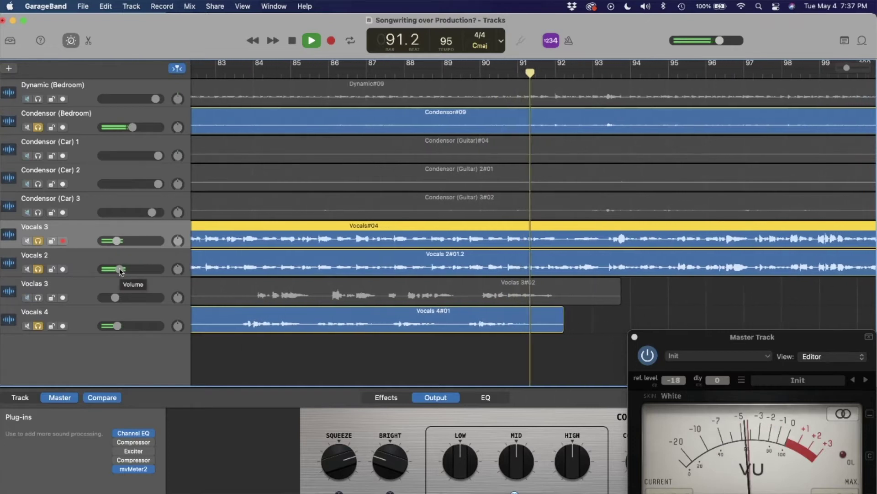
Lower the Vocals 2 volume slightly during playback, and take Vocals 3, Vocals 2 and Vocals 4 out of solo
drag(120, 269, 118, 267)
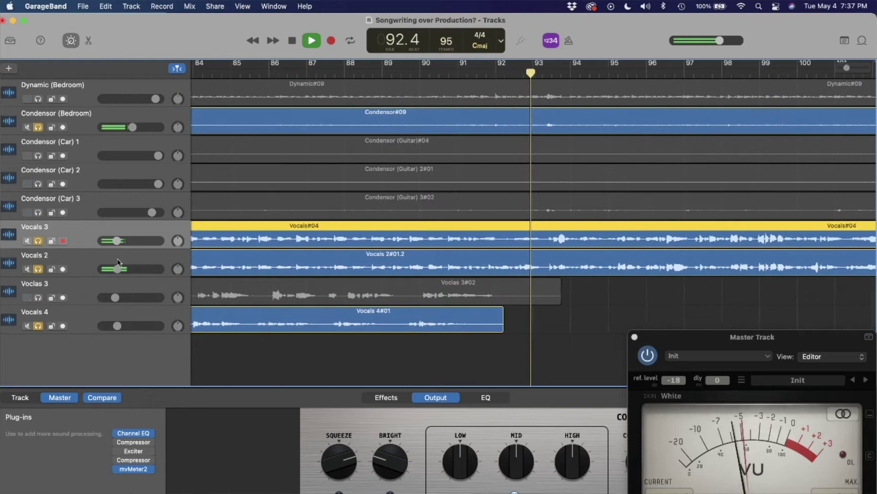
key(space)
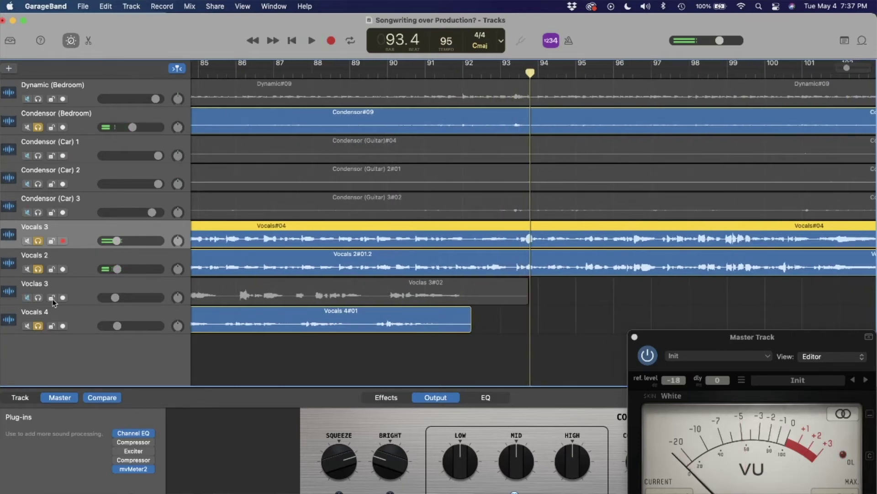
click(39, 242)
click(39, 270)
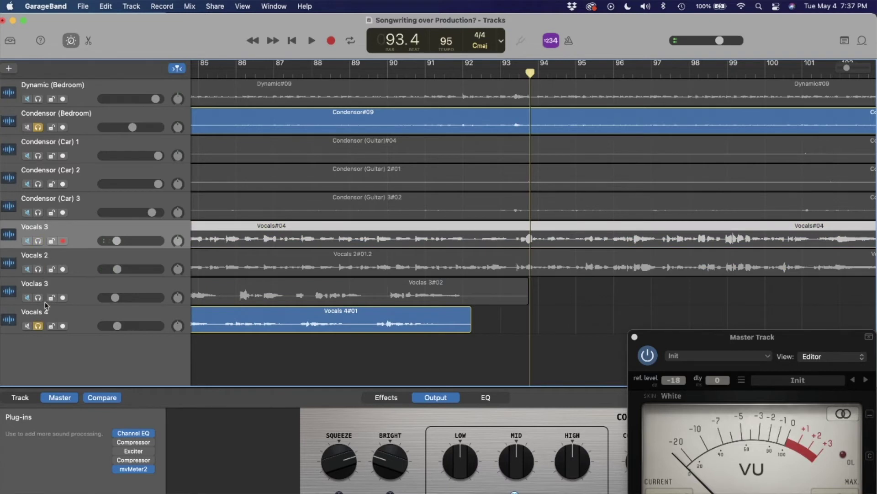
click(39, 327)
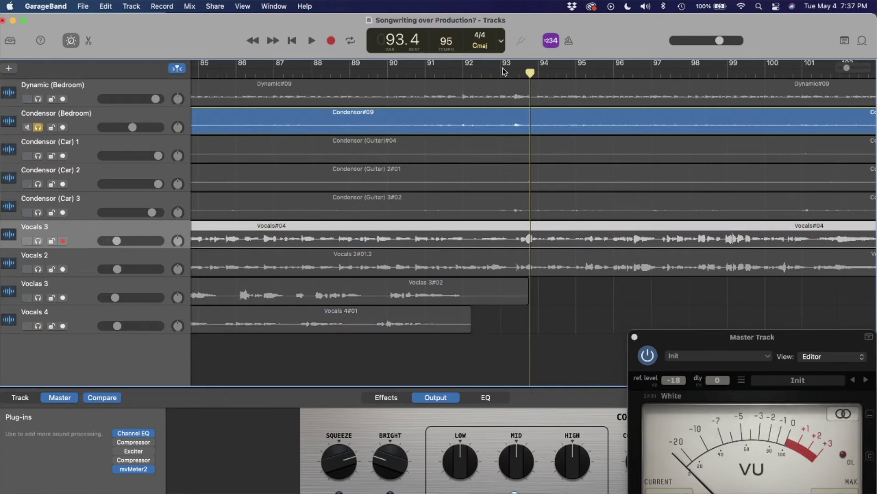
Play the soloed Condensor (Bedroom) track from several points near the end of the song to check its level on the VU meter
click(483, 73)
click(311, 41)
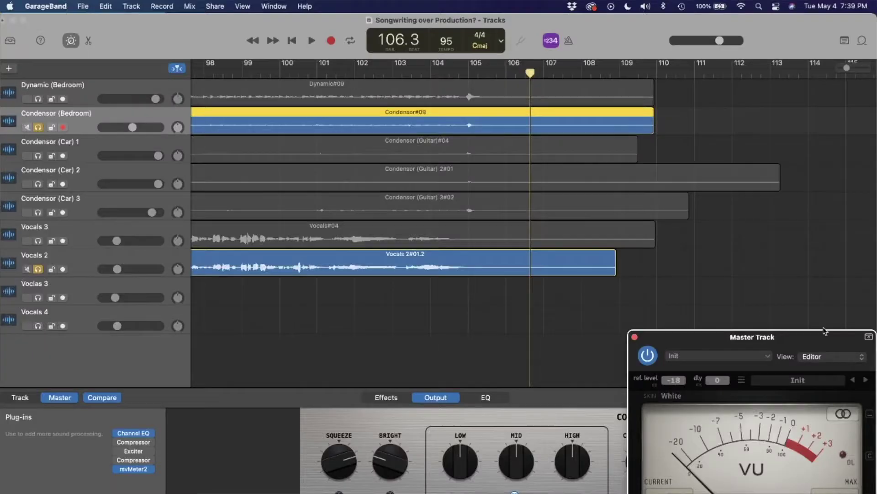
click(460, 69)
click(310, 42)
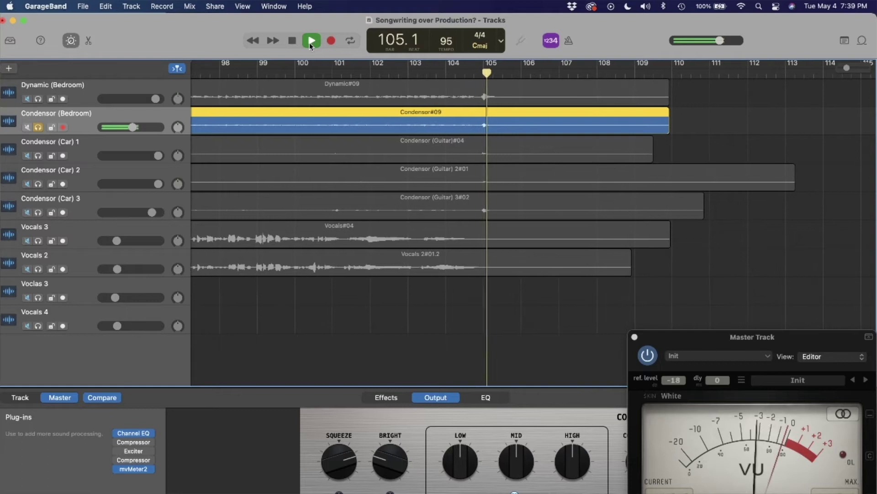
key(space)
click(319, 70)
click(310, 42)
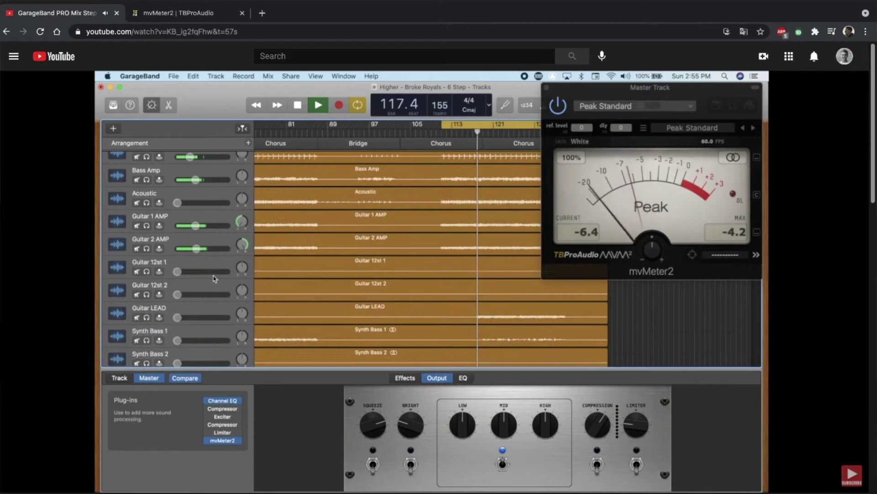
click(341, 317)
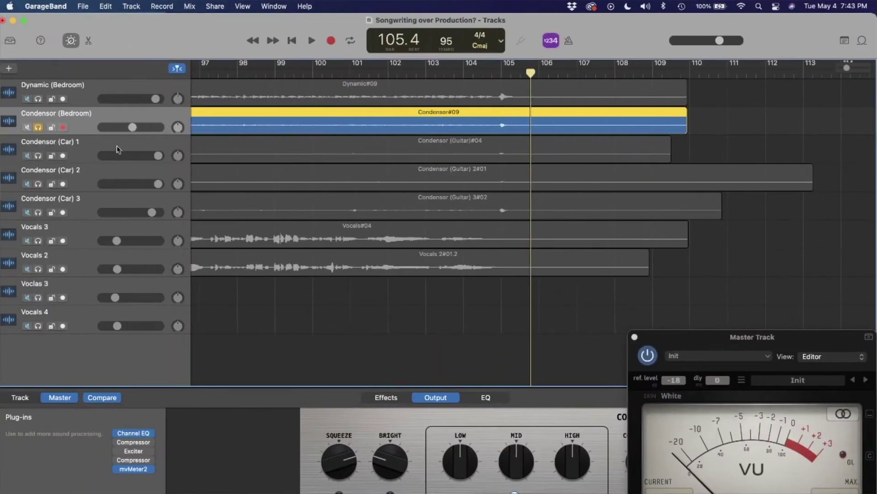
Duplicate the Condensor (Bedroom) track with its region, move the playhead to bar 7, and solo Vocals 2
key(super+d)
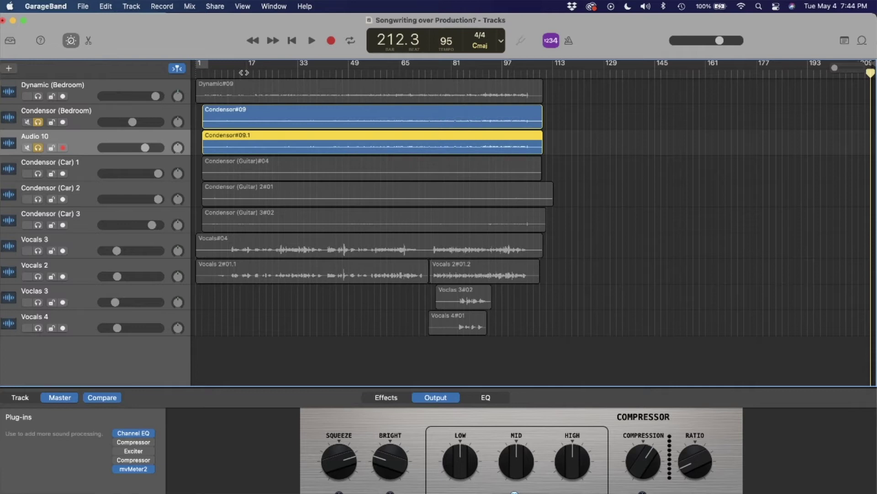
click(215, 72)
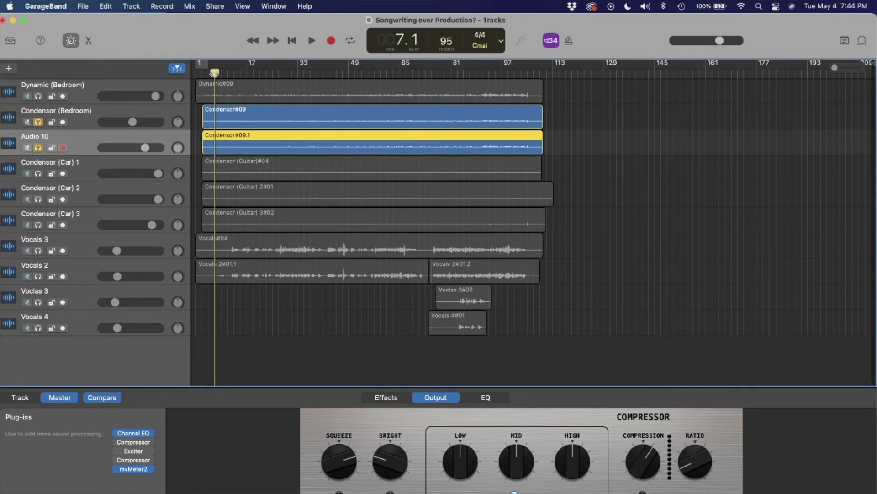
click(38, 277)
Pan the duplicated condenser track left and the original Condensor (Bedroom) track right, and play the result
drag(181, 148, 181, 160)
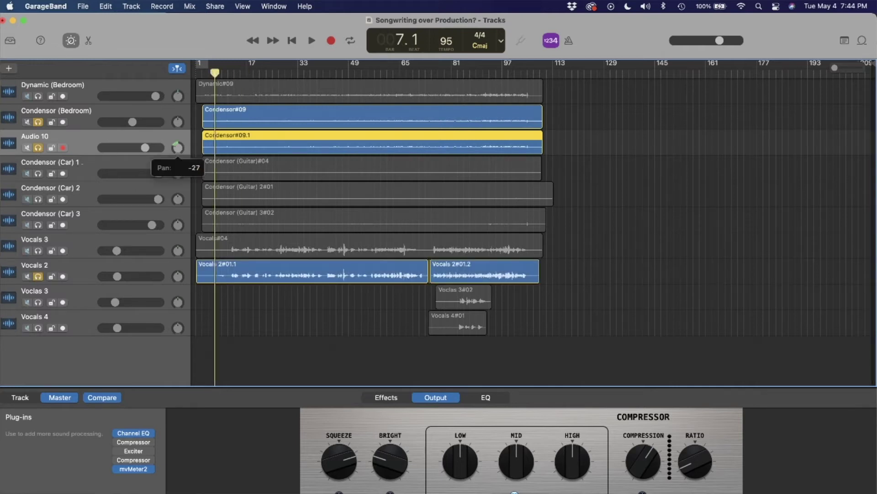
click(178, 122)
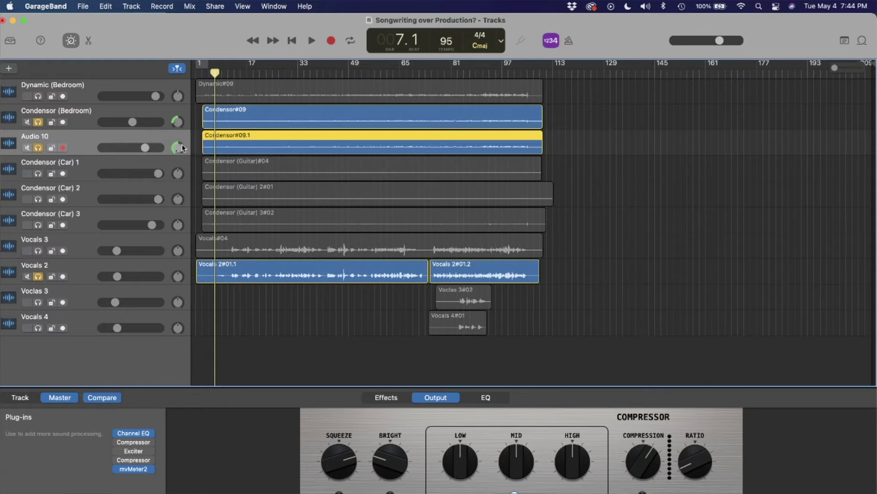
drag(176, 125, 176, 108)
click(312, 41)
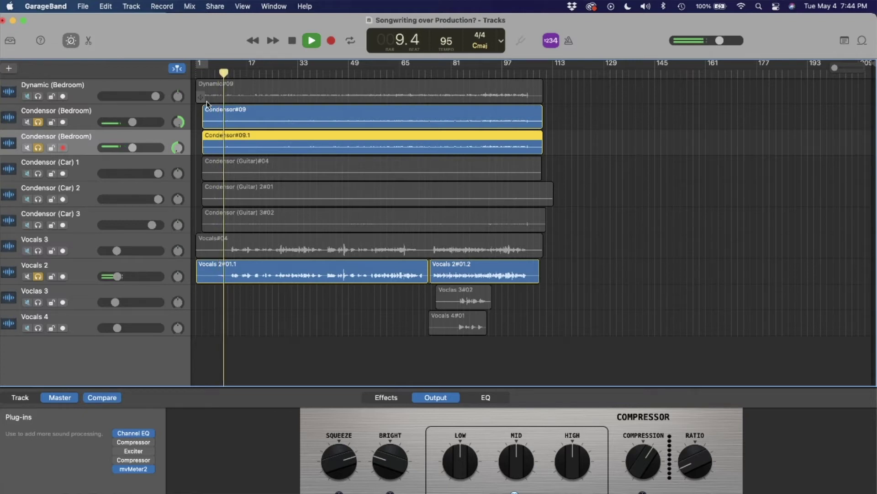
key(XF86AudioRaiseVolume)
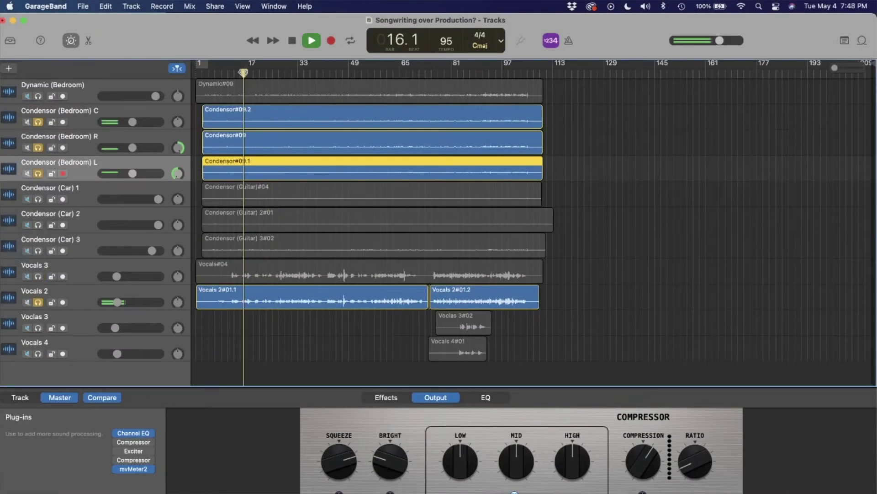
Jump to around bar 80 and open the track options of Vocals 2
click(451, 72)
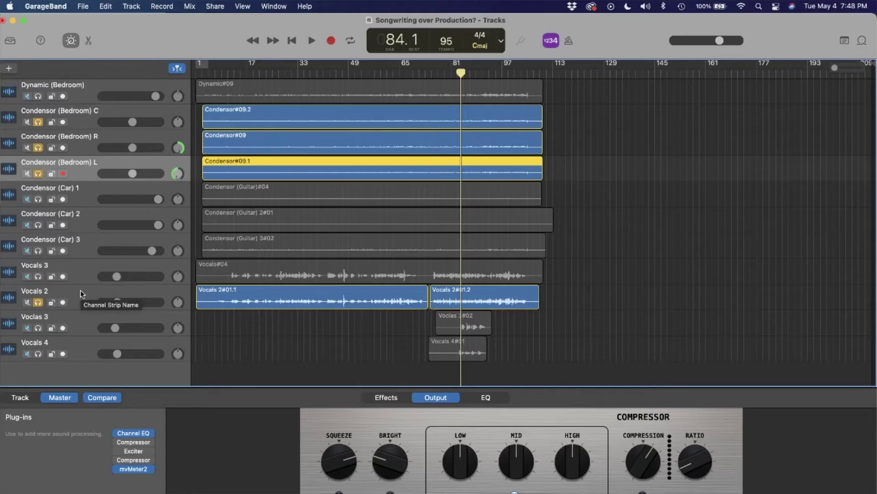
click(80, 291)
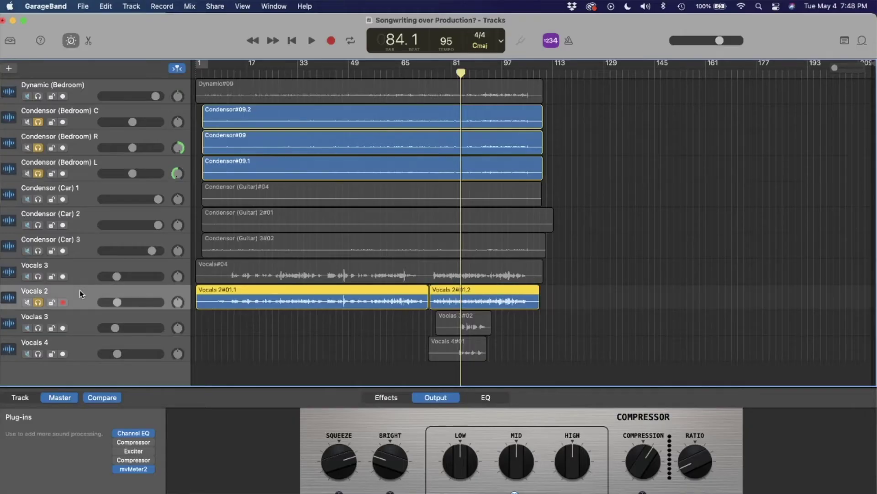
right_click(80, 292)
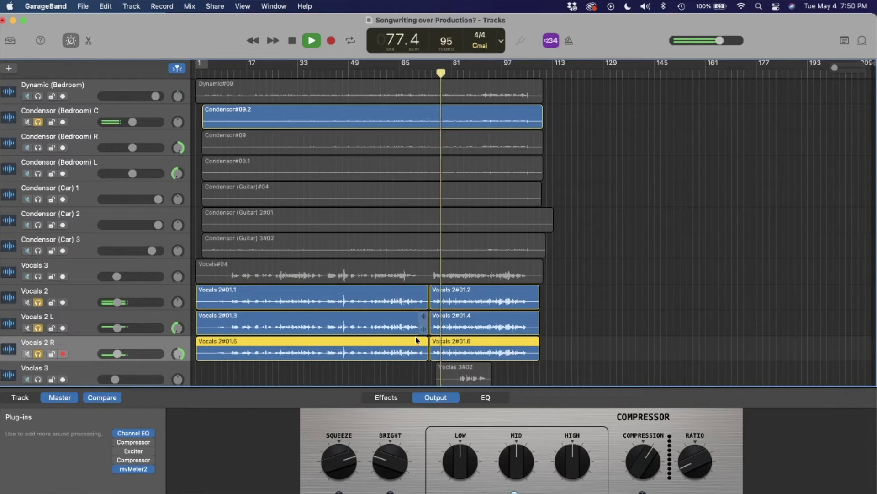
Open the mvMeter2 plug-in on the master track and stop playback
click(134, 469)
click(134, 469)
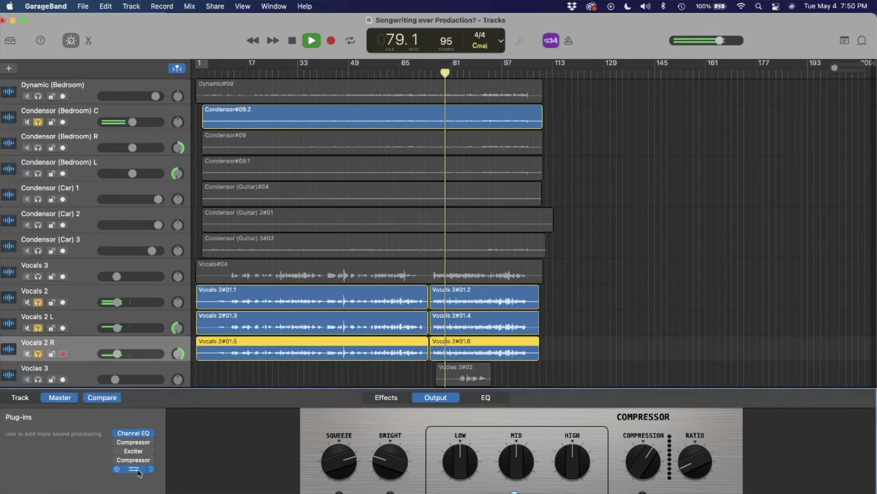
click(138, 472)
key(space)
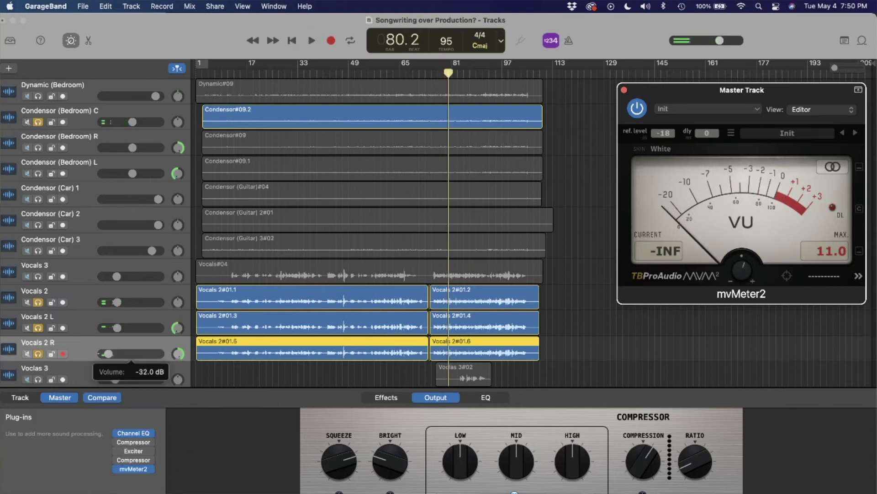
Lower the Vocals 2 R volume to -32.0 dB, match Vocals 2 L to it, and play the mix
click(108, 353)
drag(118, 328, 104, 332)
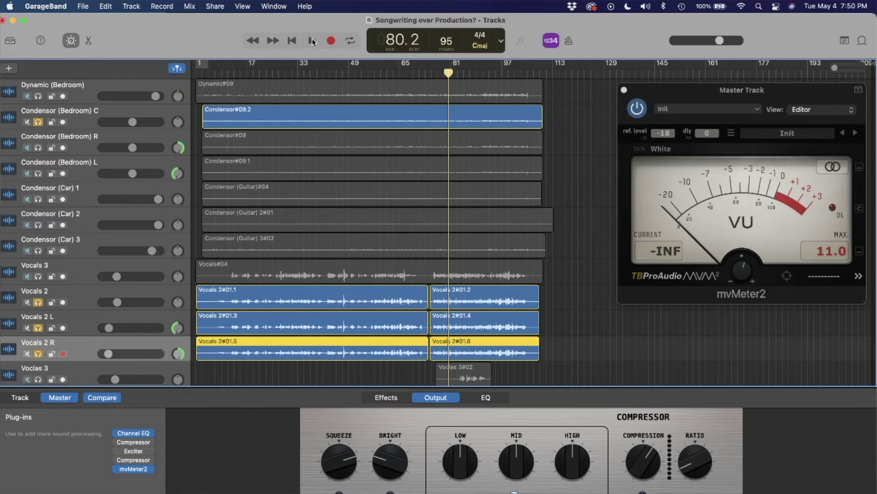
click(312, 41)
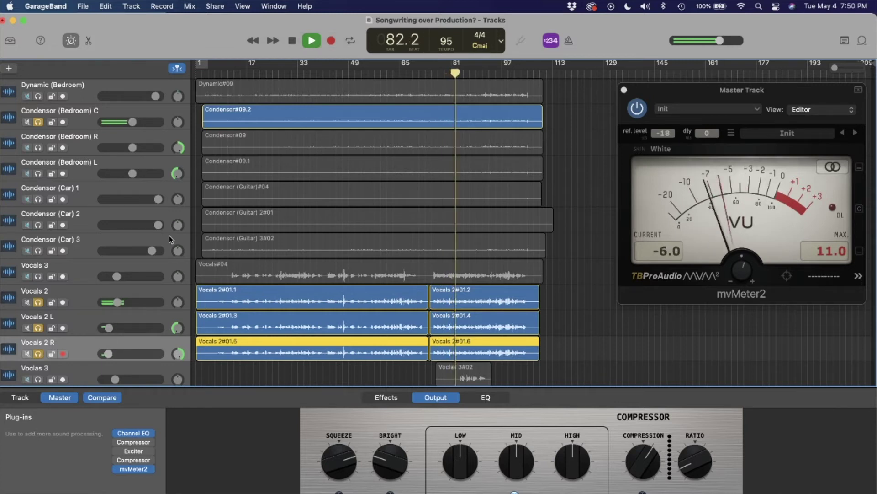
Solo Condensor (Bedroom) R and Condensor (Bedroom) L during playback to hear them in the mix, and stop the song
click(38, 148)
click(39, 174)
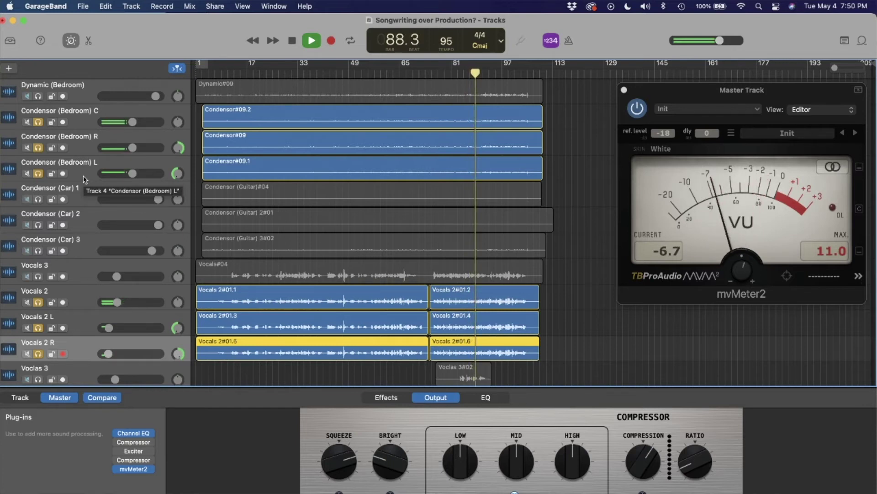
key(space)
drag(132, 148, 124, 173)
key(Delete)
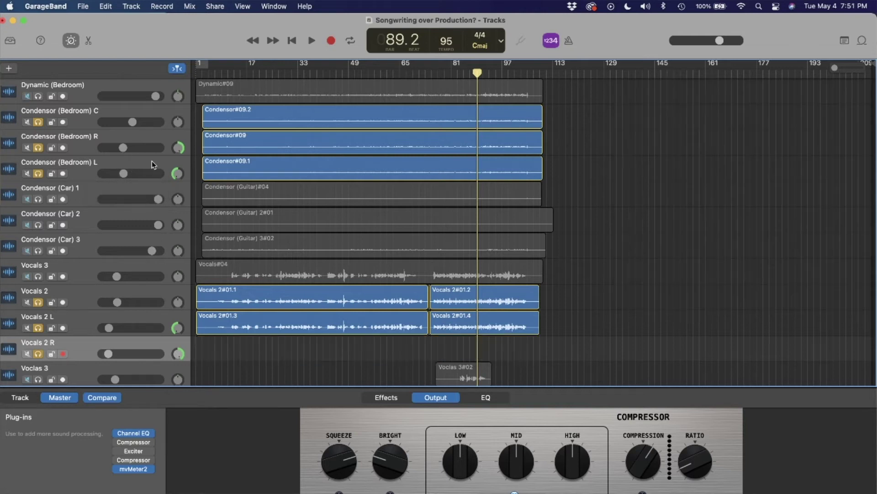
click(123, 148)
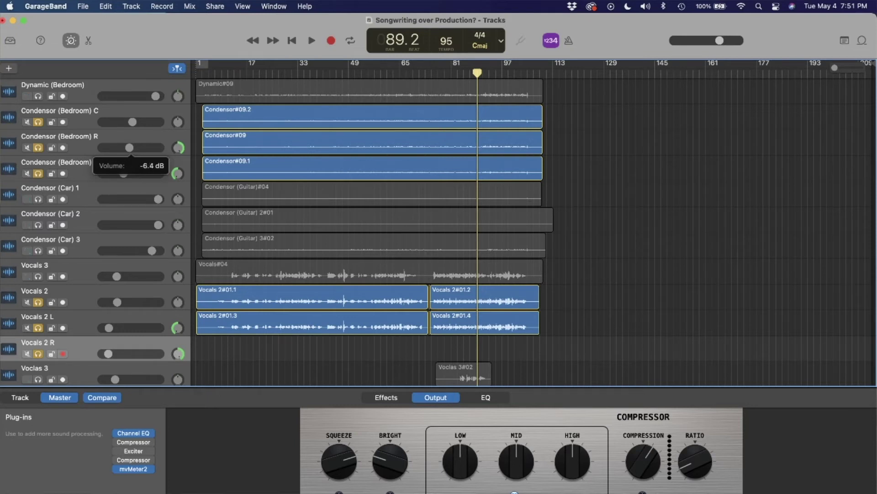
drag(132, 148, 128, 174)
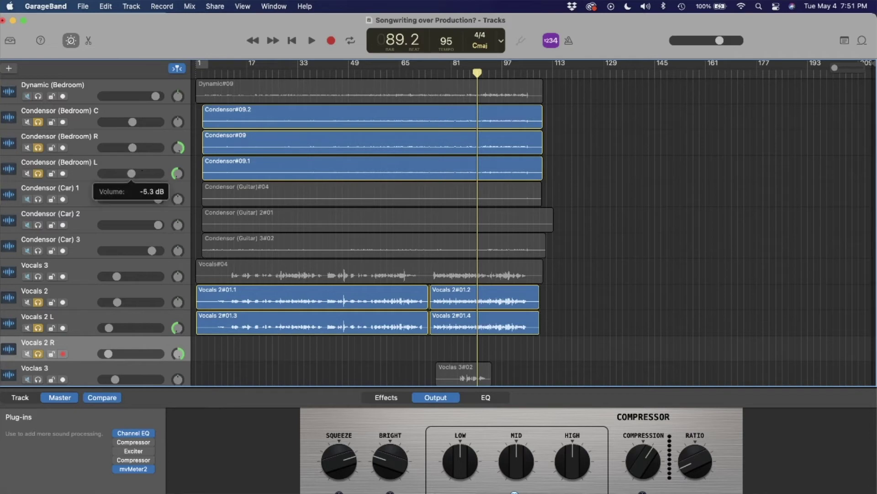
drag(132, 173, 132, 174)
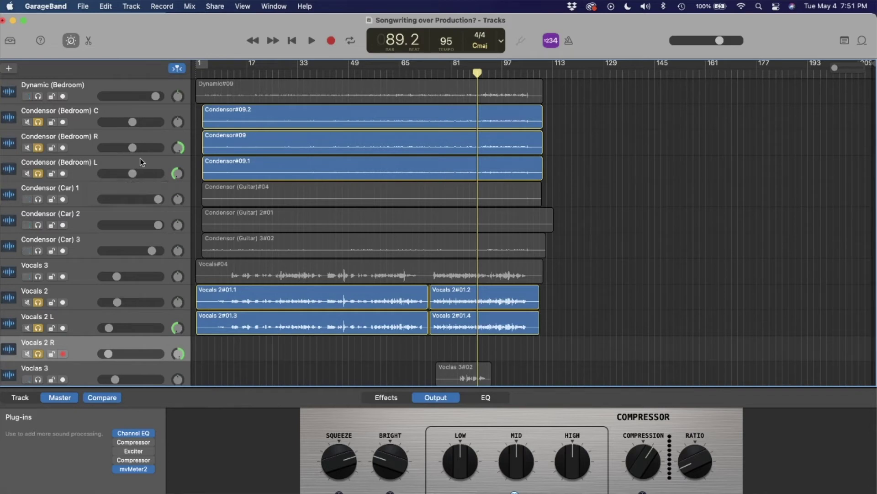
Lower the Condensor (Bedroom) C volume and play the mix with the mvMeter2 meter open
drag(133, 121, 132, 147)
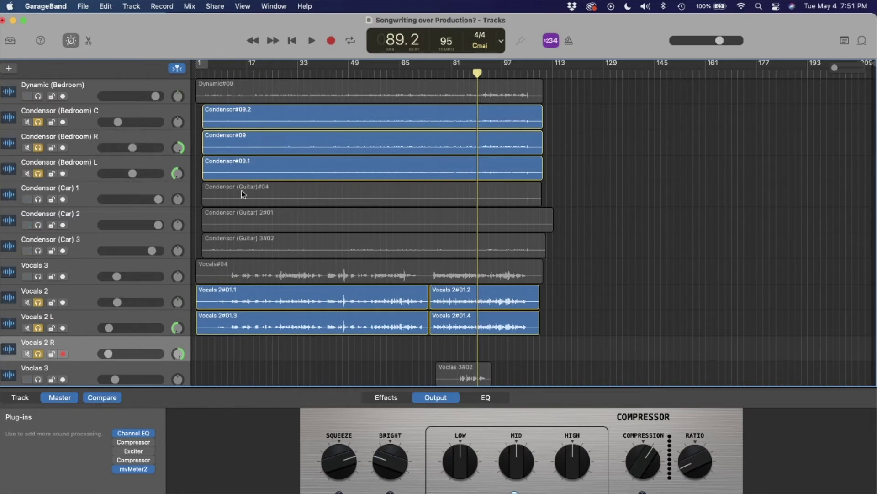
click(134, 470)
click(312, 42)
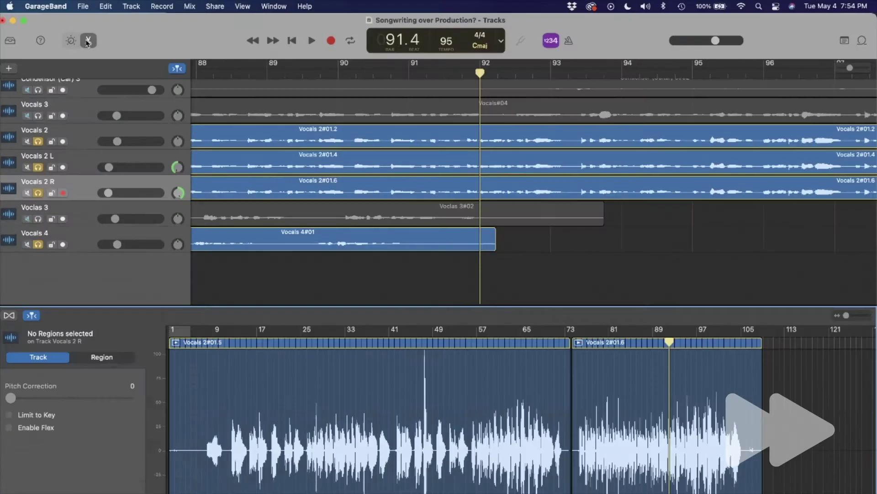
Shift the Vocals 2#01.9 region on Vocals 2 L slightly earlier to just before 74.2, and play it
click(805, 407)
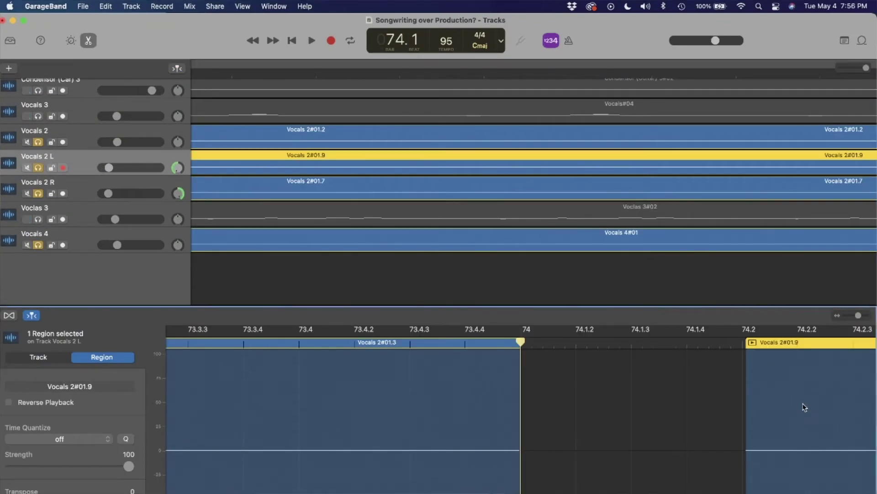
drag(805, 408, 788, 405)
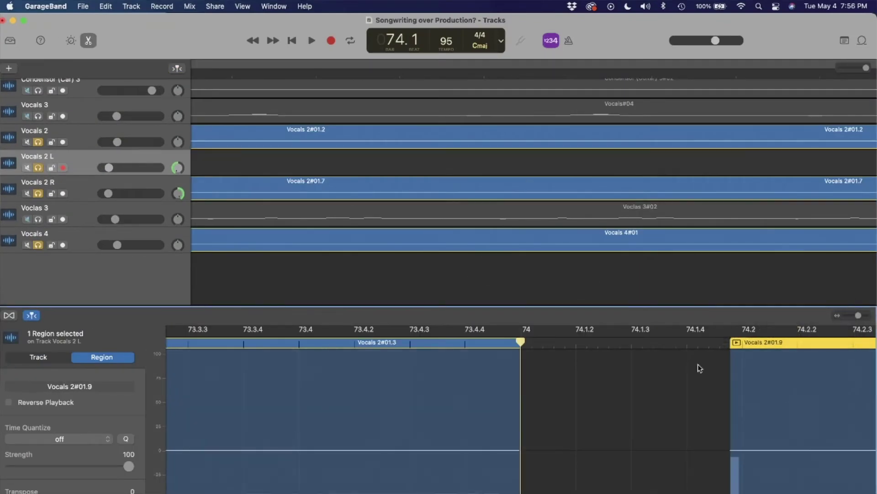
click(312, 40)
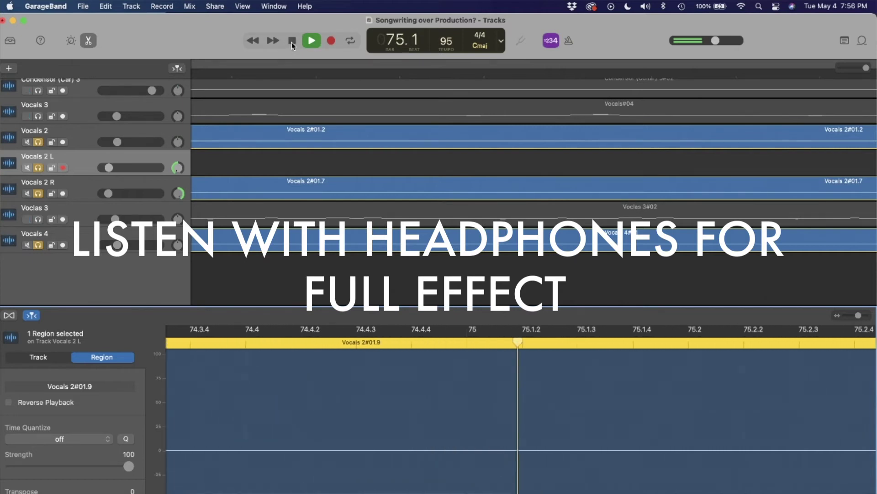
Raise the Vocals 2 L volume slightly, and then the Vocals 2 R volume to balance it, while playing the mix
drag(866, 68, 837, 74)
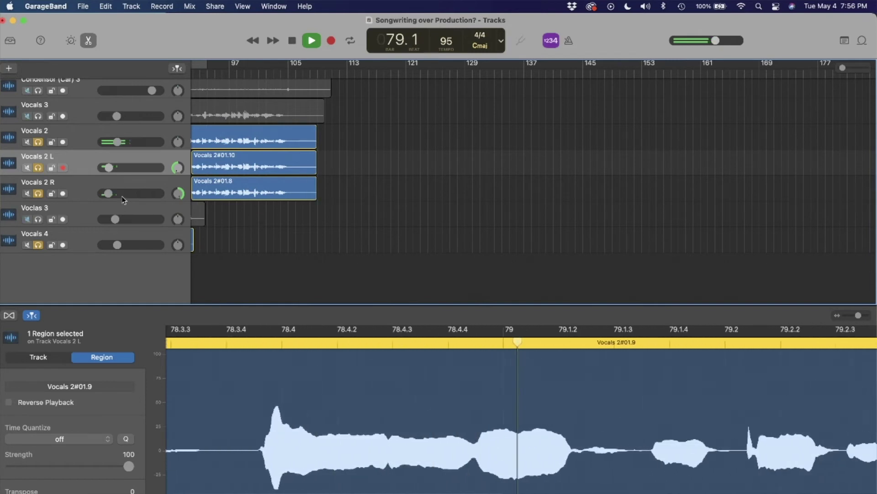
drag(109, 169, 119, 169)
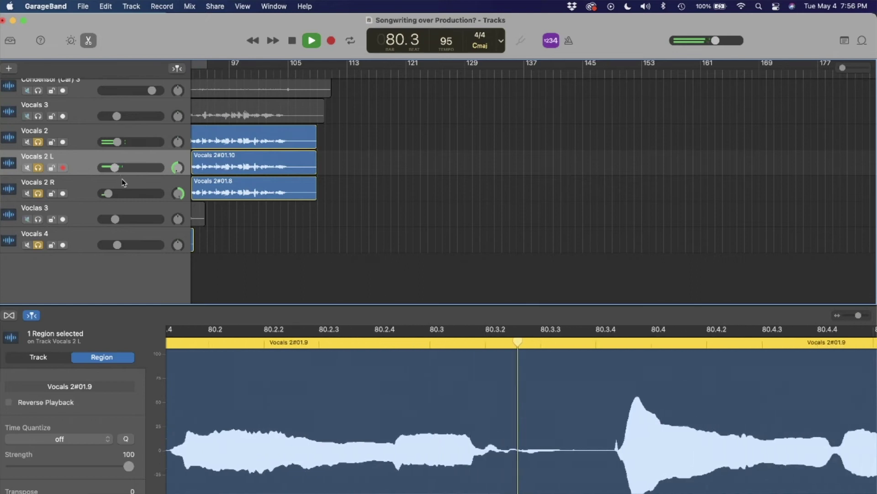
drag(312, 386, 321, 382)
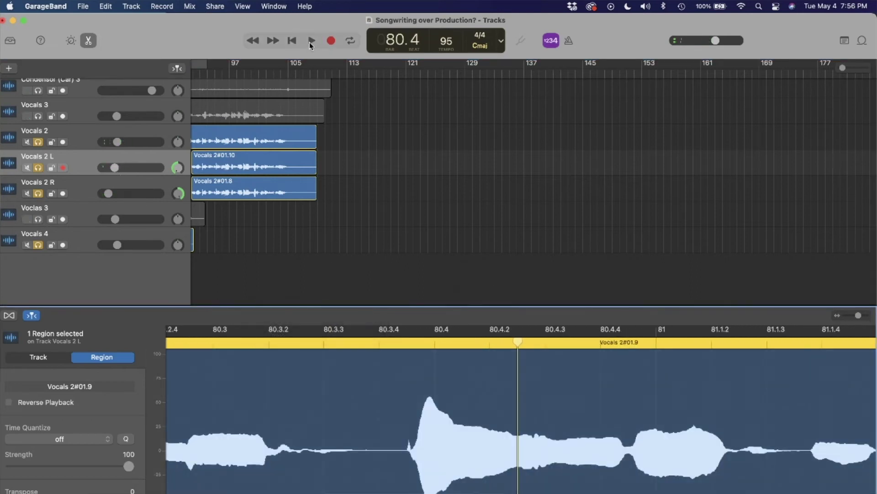
click(311, 41)
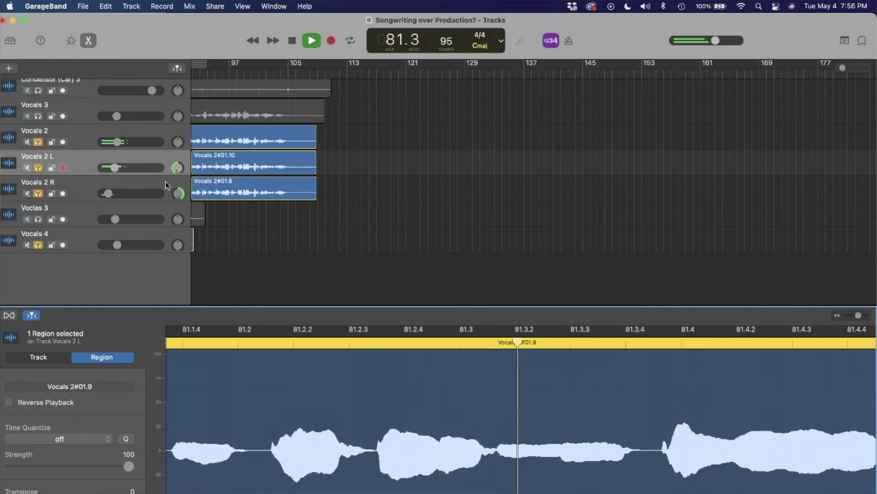
mouse_move(131, 194)
drag(108, 193, 113, 194)
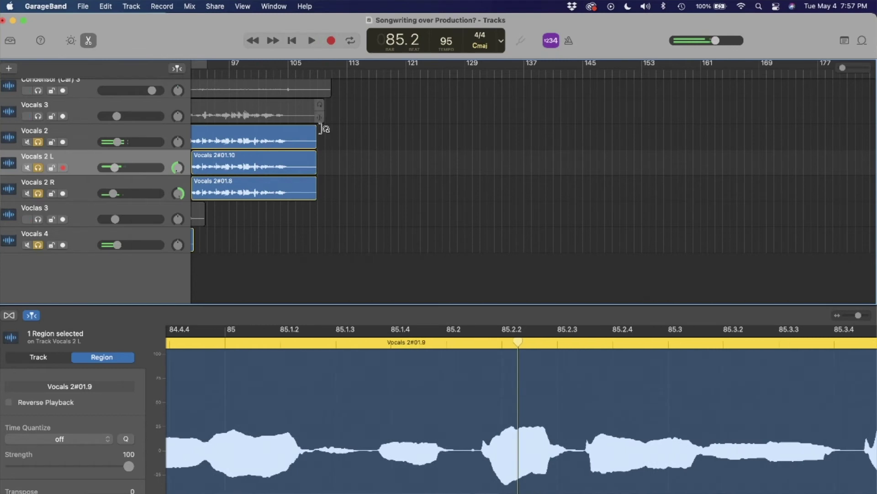
Replace the Vocals 2#01.7 region on the Vocals 2 R track and play the mix with Vocals 2 L selected
scroll(270, 194, left, 10)
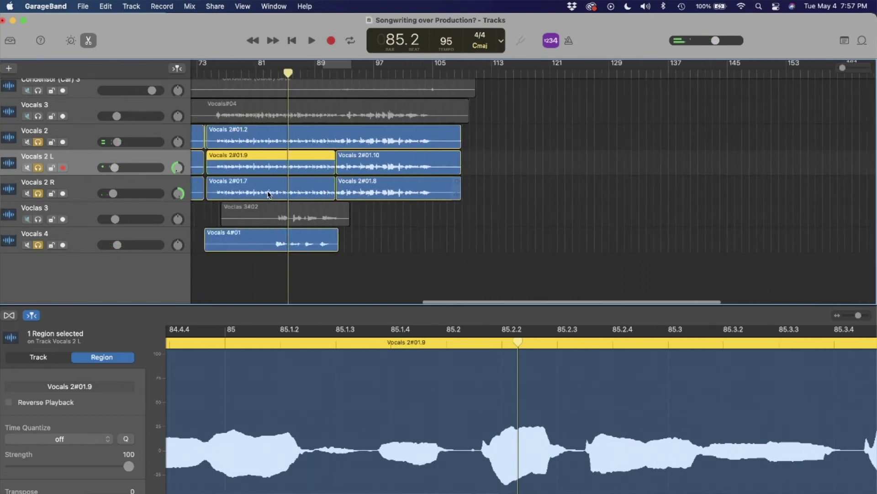
click(318, 187)
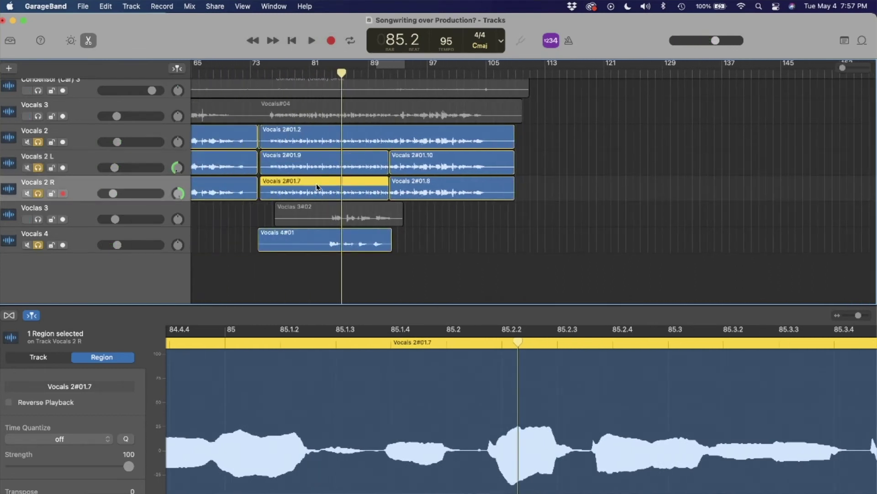
key(Delete)
click(263, 71)
key(super+z)
click(71, 173)
key(space)
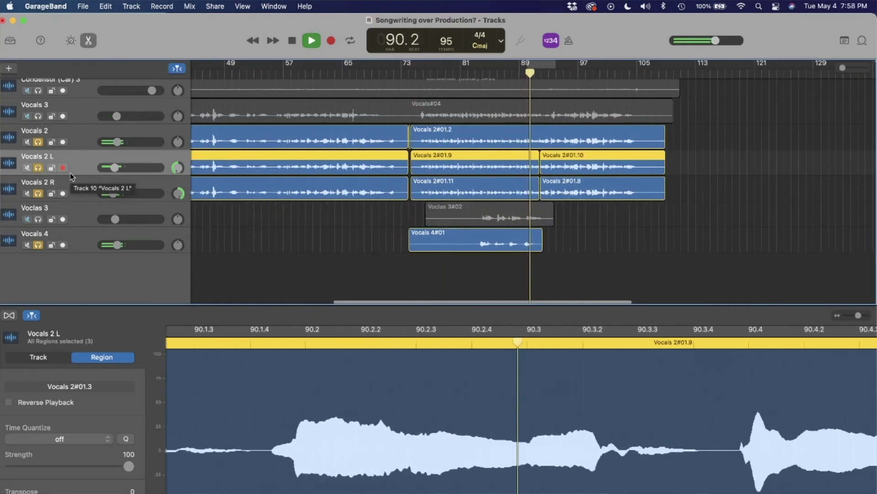
click(292, 41)
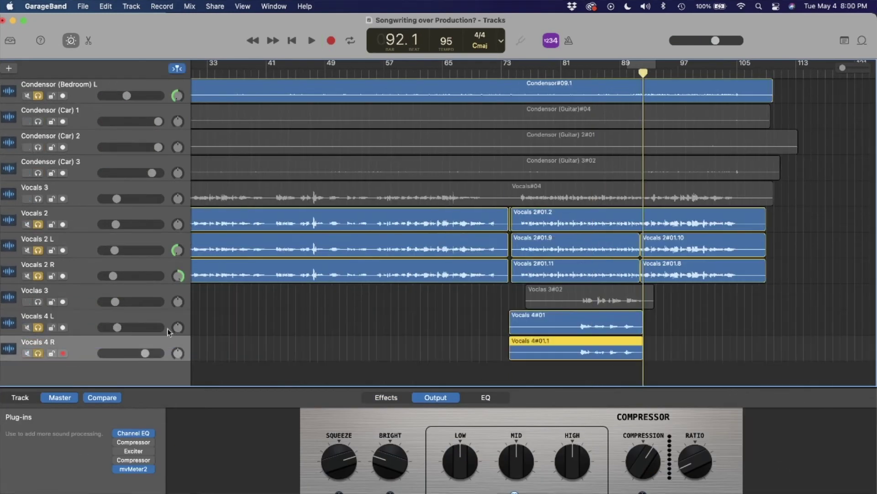
Pan Vocals 4 L to the left and Vocals 4 R to +48, and lower the Vocals 4 R volume to match Vocals 4 L
drag(178, 329, 177, 340)
click(178, 352)
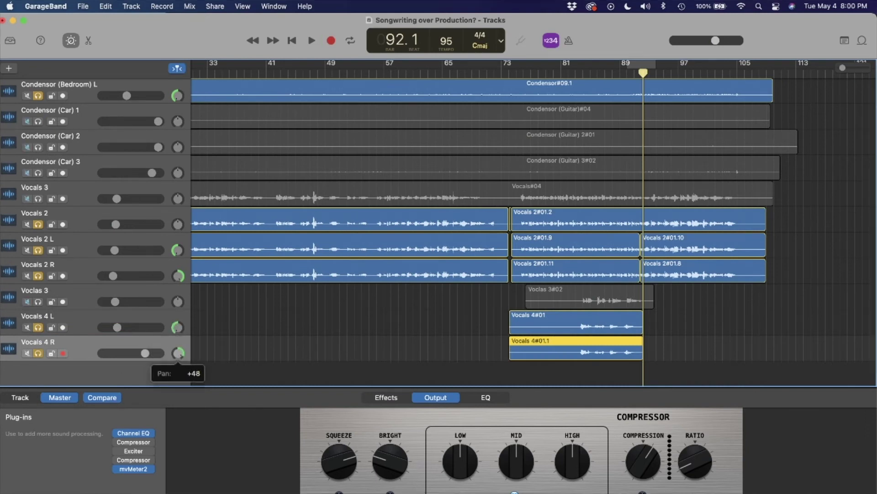
drag(145, 353, 117, 352)
Play the mix from about bar 82 to hear the panned Vocals 4 tracks together with the condenser guitar tracks
click(589, 71)
key(space)
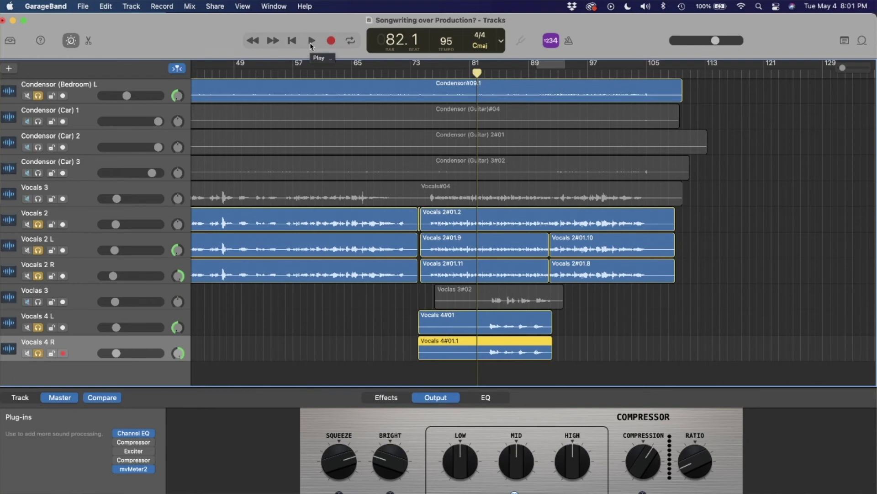
click(310, 42)
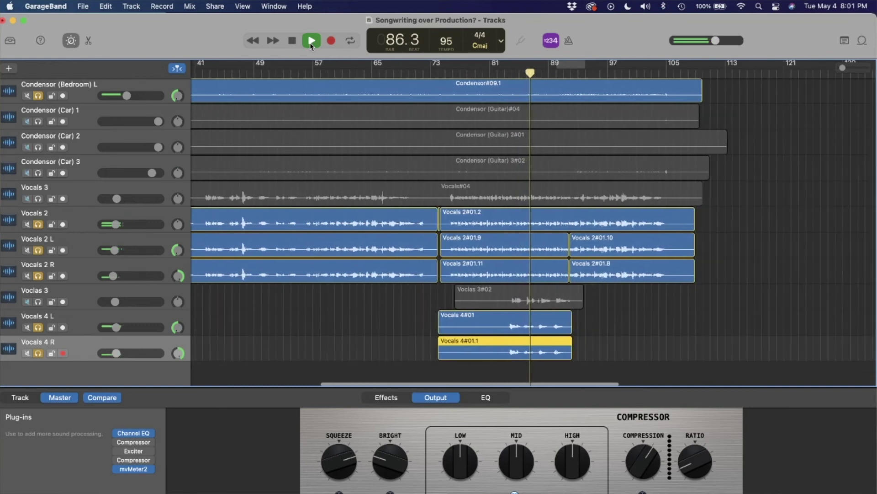
scroll(93, 171, up, 1)
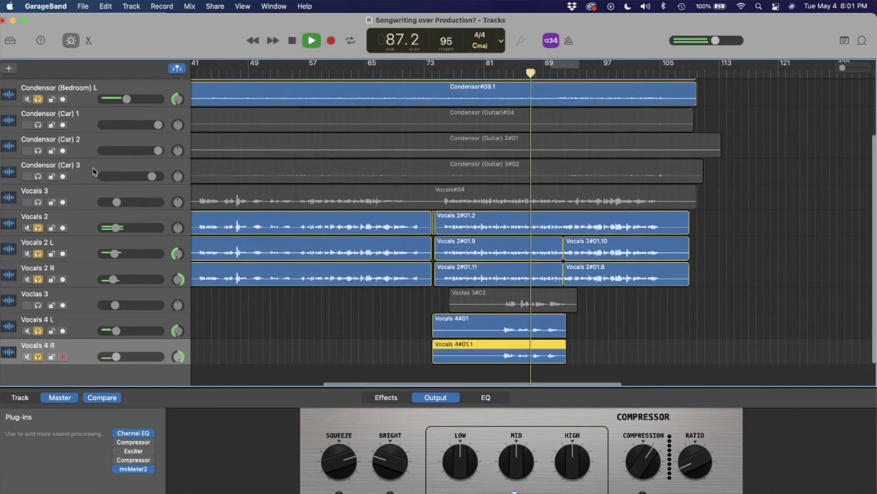
scroll(94, 171, up, 5)
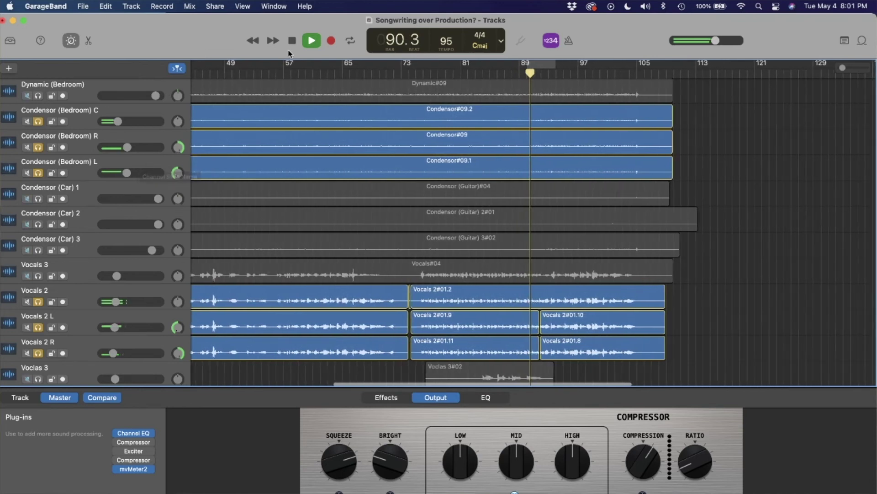
Switch to the GarageBand PRO Mix video on YouTube, watch the part on vocal levels, pause it, and return to GarageBand
key(ctrl+Right)
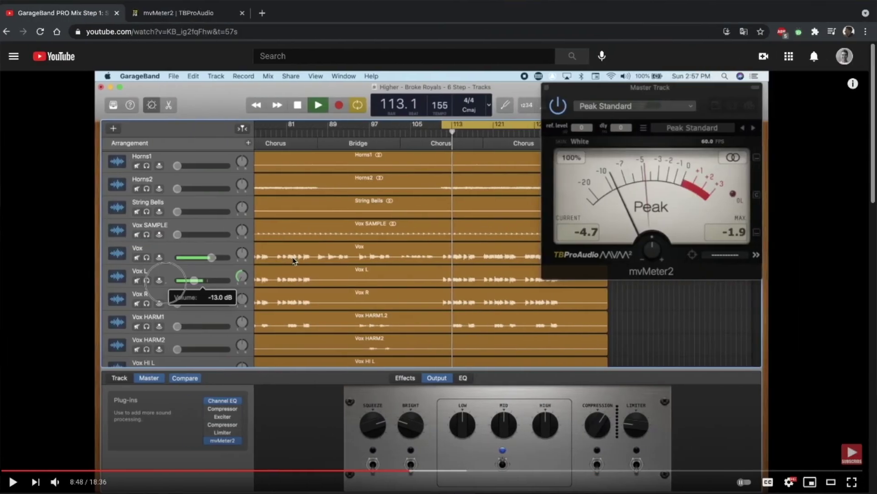
click(293, 261)
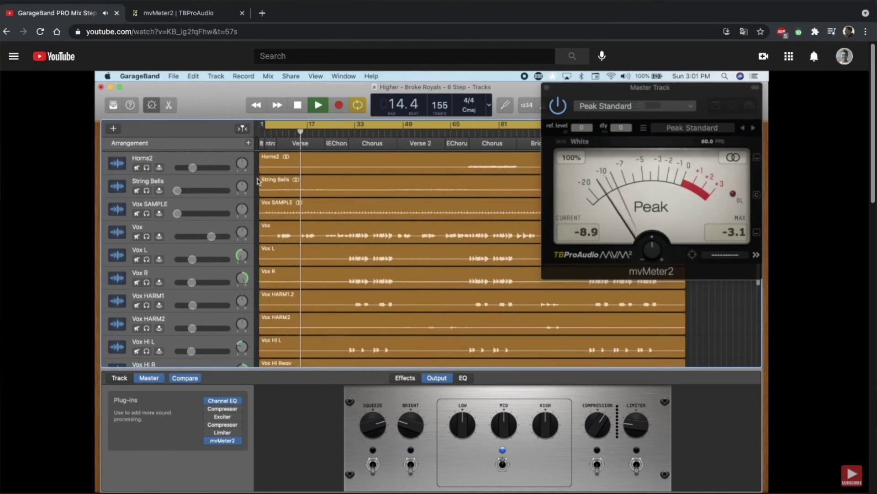
click(428, 314)
key(ctrl+Left)
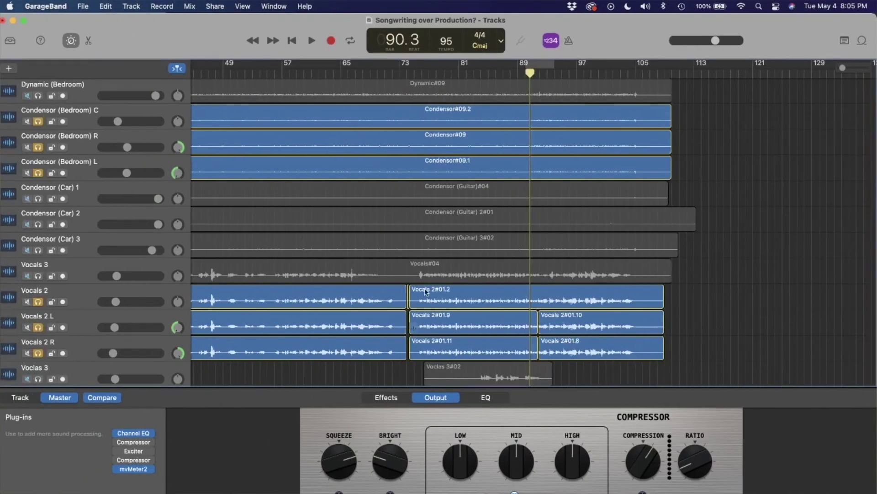
Play the song from bar 76 to review the guitar and vocal balance, and stop playback
click(422, 73)
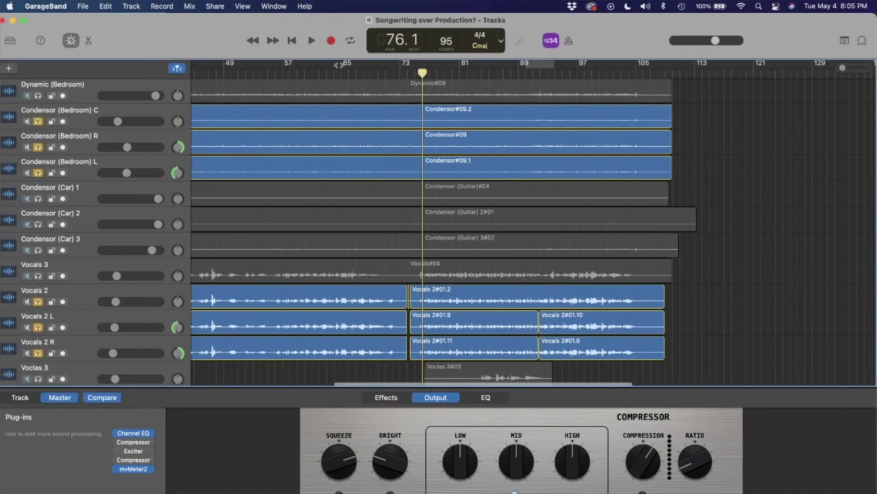
key(space)
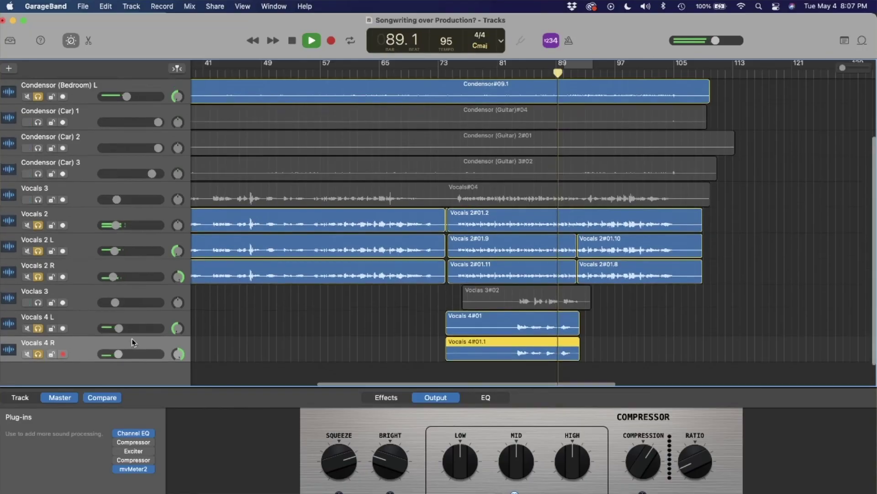
scroll(263, 105, up, 1)
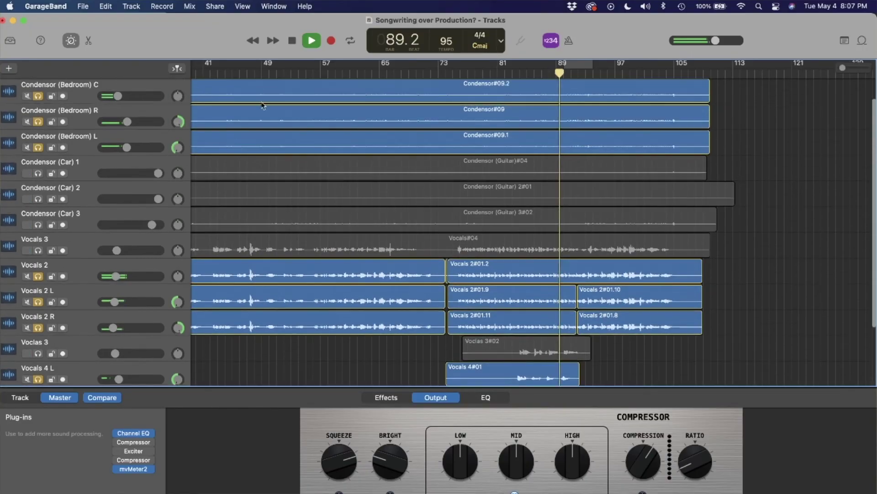
click(293, 41)
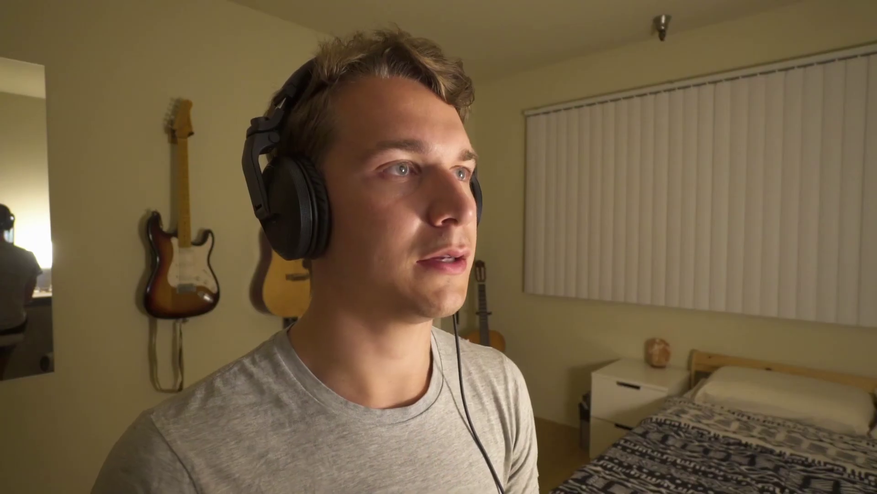